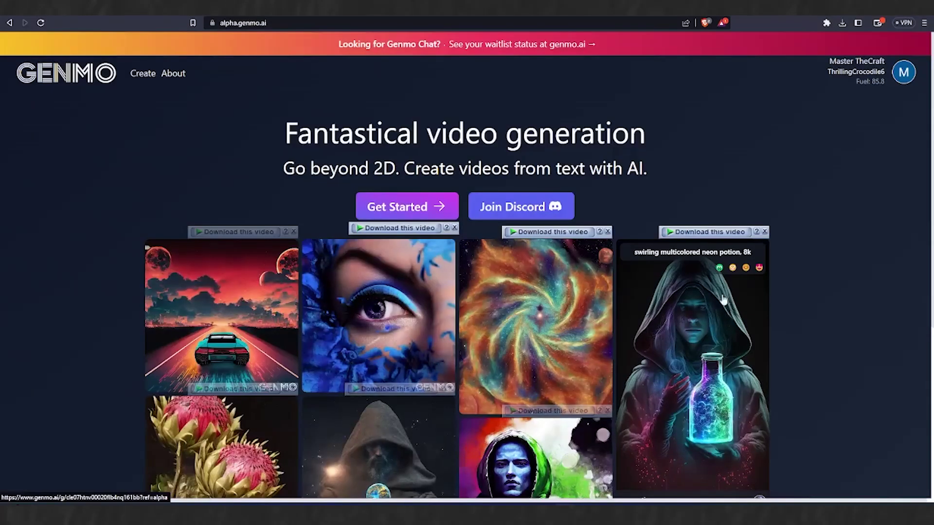
scroll(724, 298, down, 3)
scroll(584, 292, up, 3)
scroll(430, 334, down, 2)
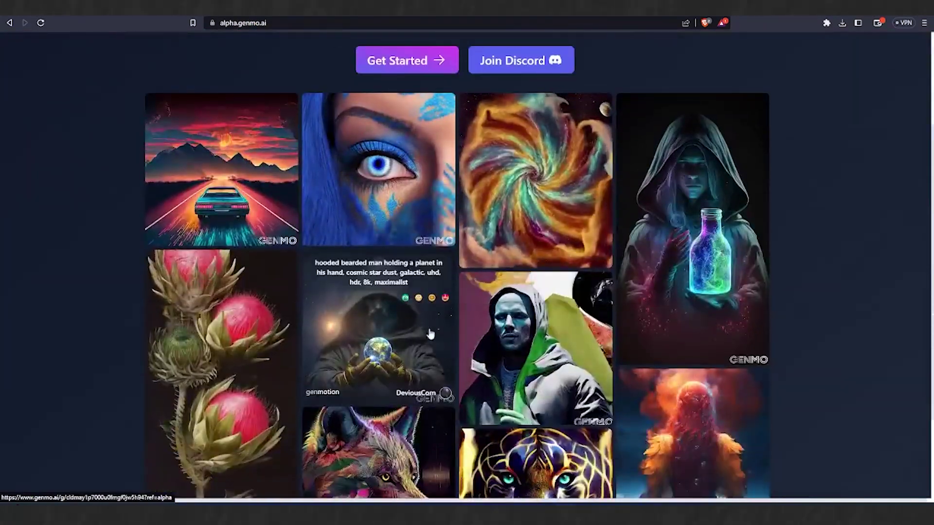
- Browse Genmo community generations, viewing the hooded man and then the colorful tiger video
click(430, 333)
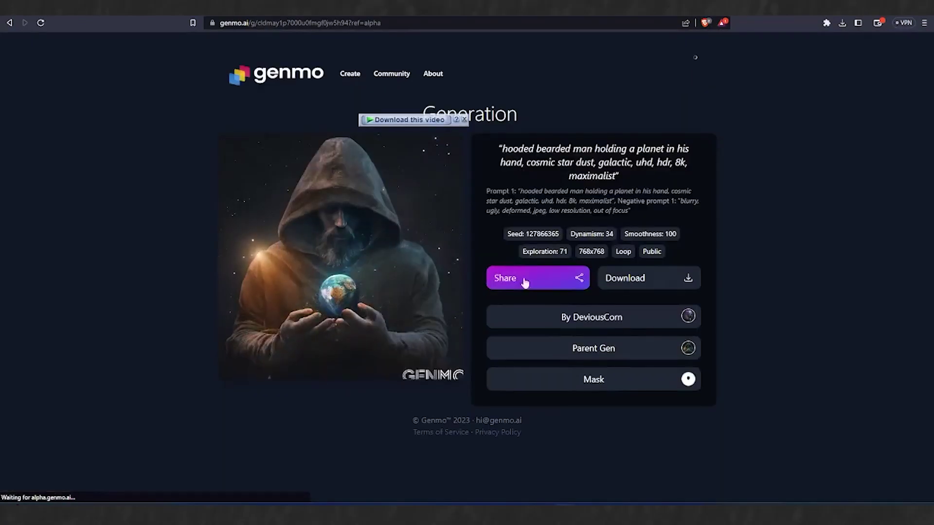
click(10, 22)
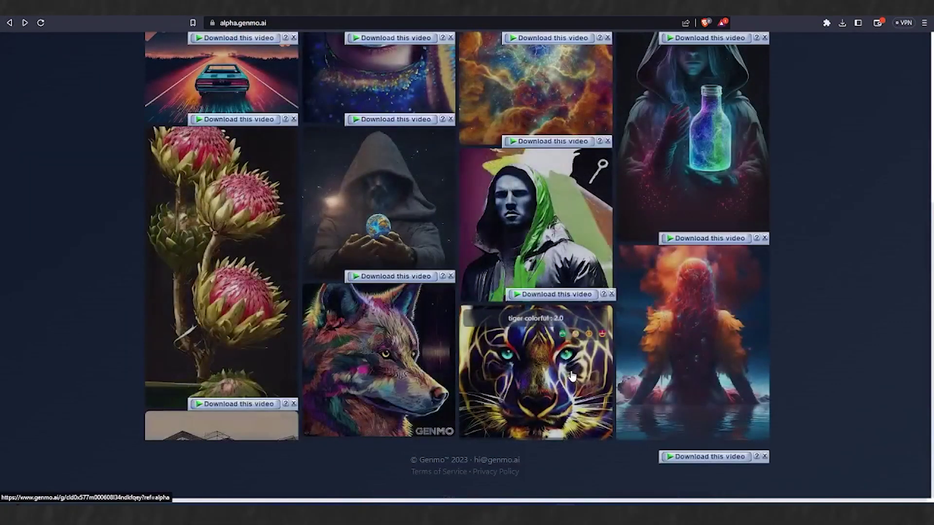
click(572, 374)
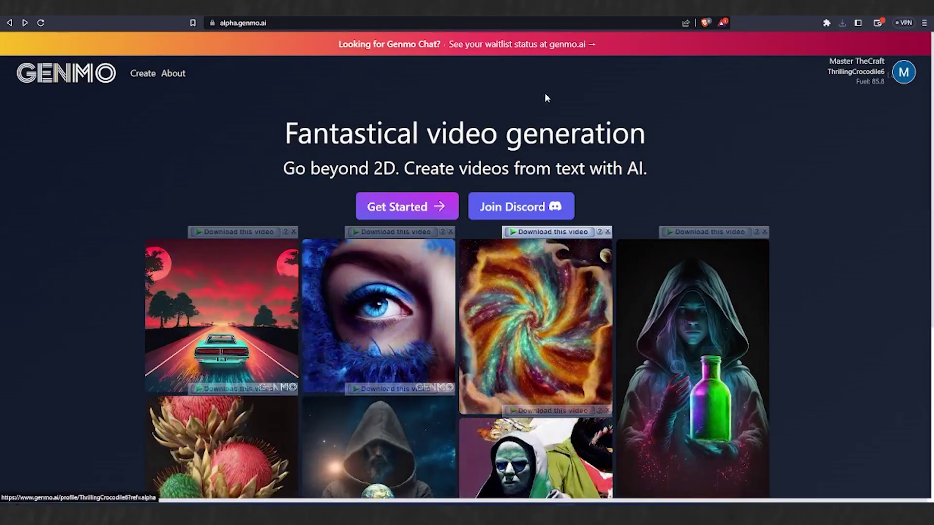
- Upload the hooded woman portrait as the first frame and edit the 'Add a cape' instruction
click(408, 207)
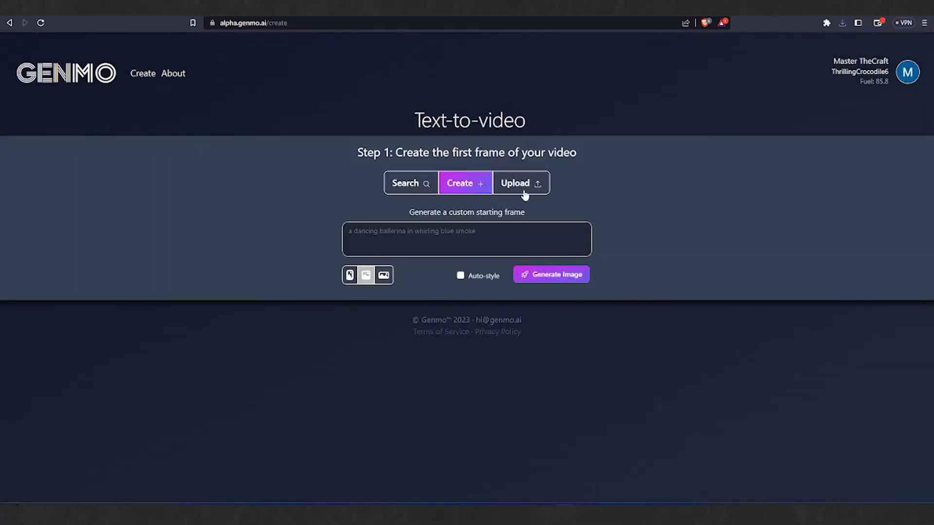
click(520, 184)
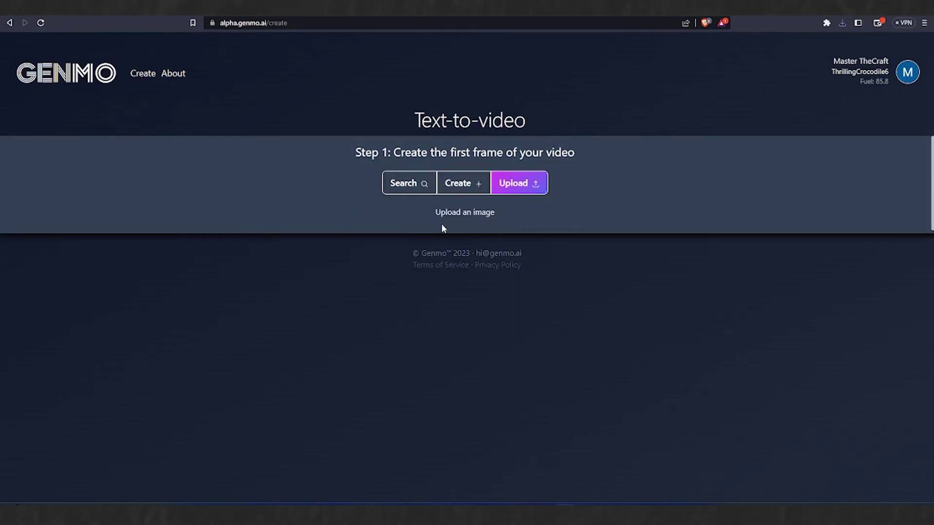
click(441, 223)
double_click(220, 95)
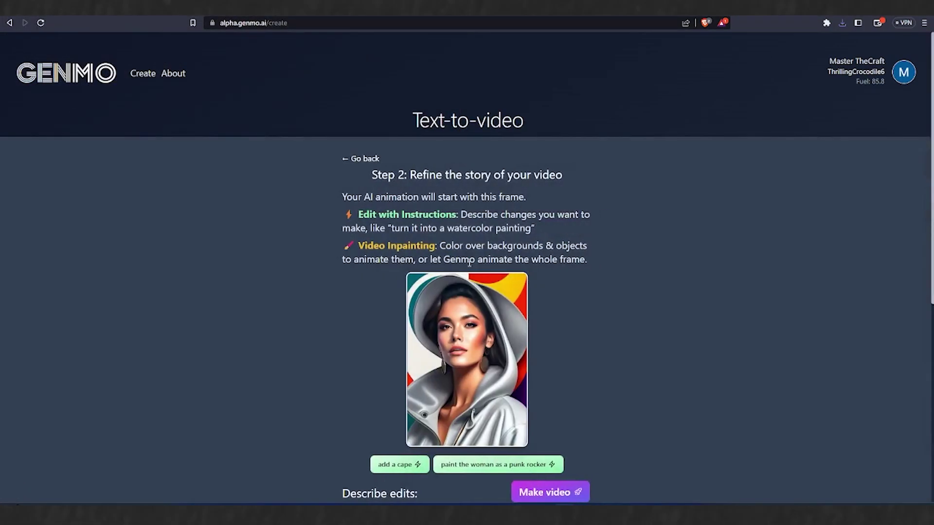
scroll(468, 292, down, 5)
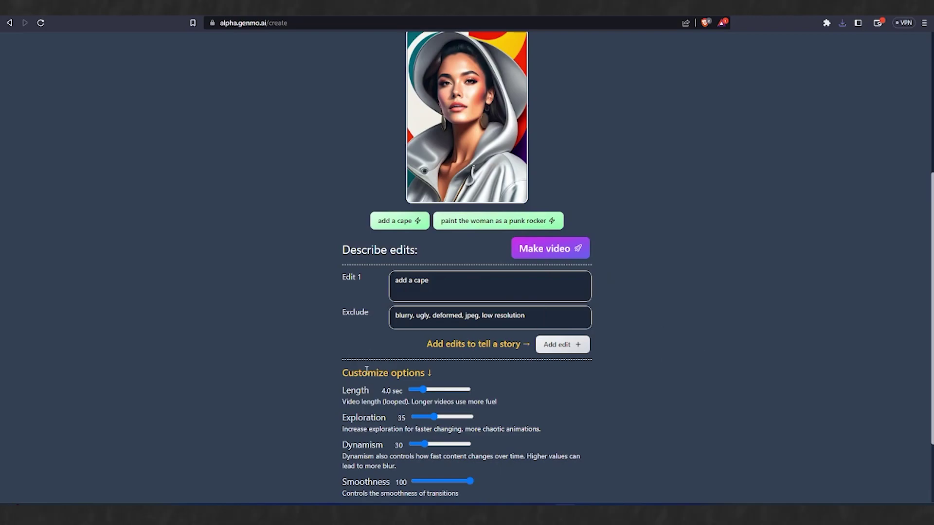
scroll(367, 370, down, 3)
scroll(428, 364, up, 8)
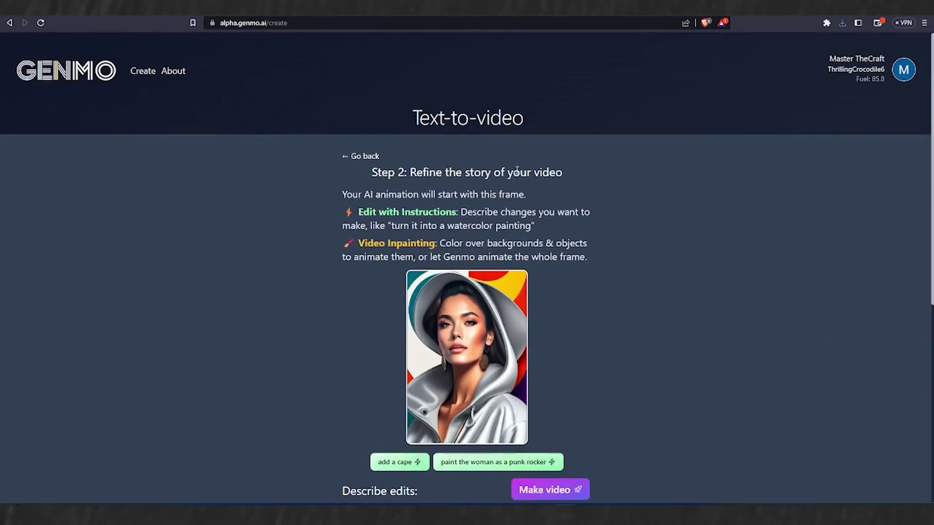
scroll(801, 298, down, 1)
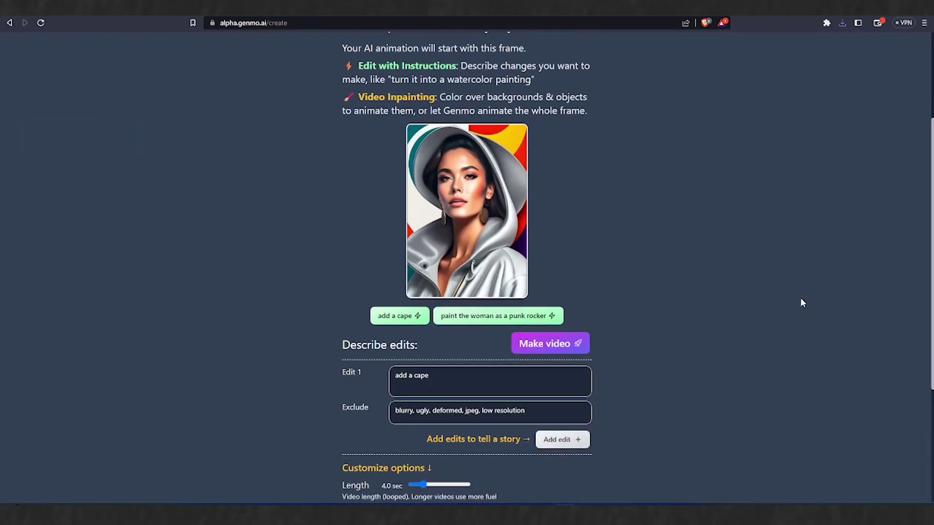
click(477, 385)
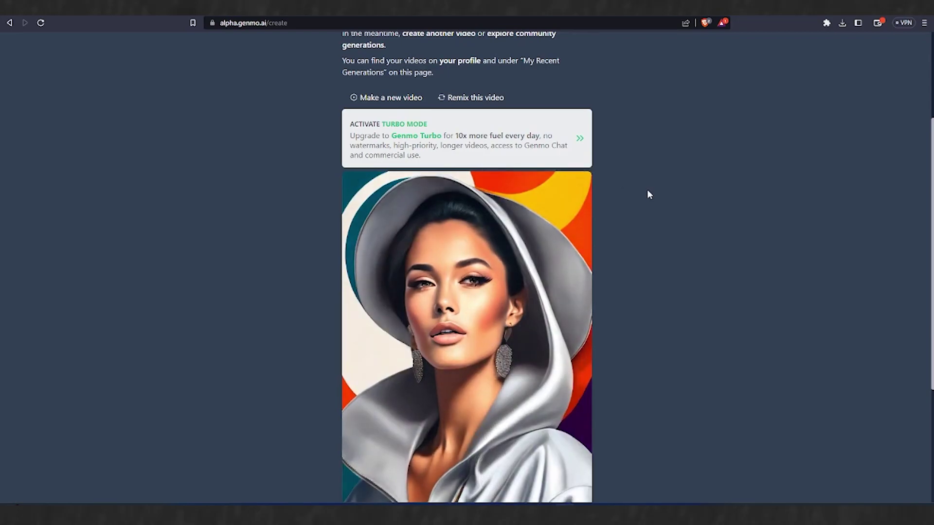
scroll(648, 189, down, 1)
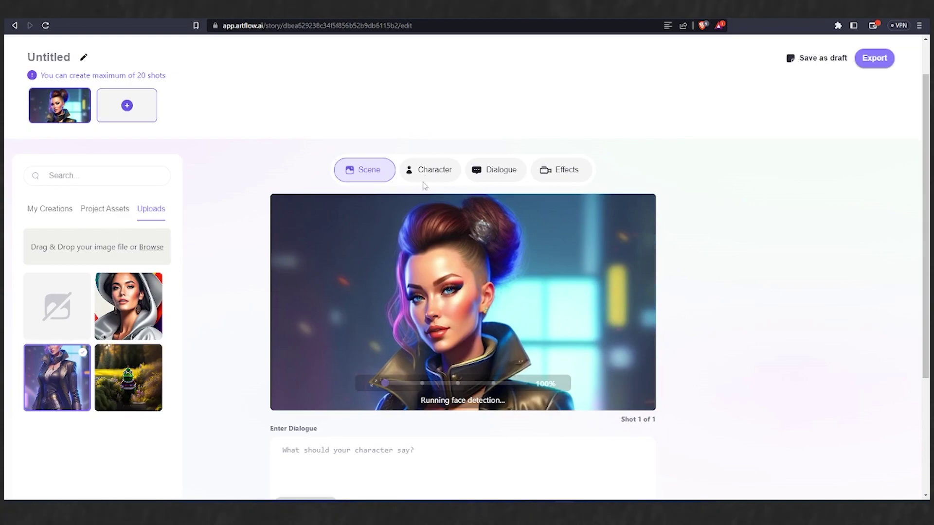
- Review the shot's Character and Dialogue options and browse Madison's voice speaking styles
click(430, 170)
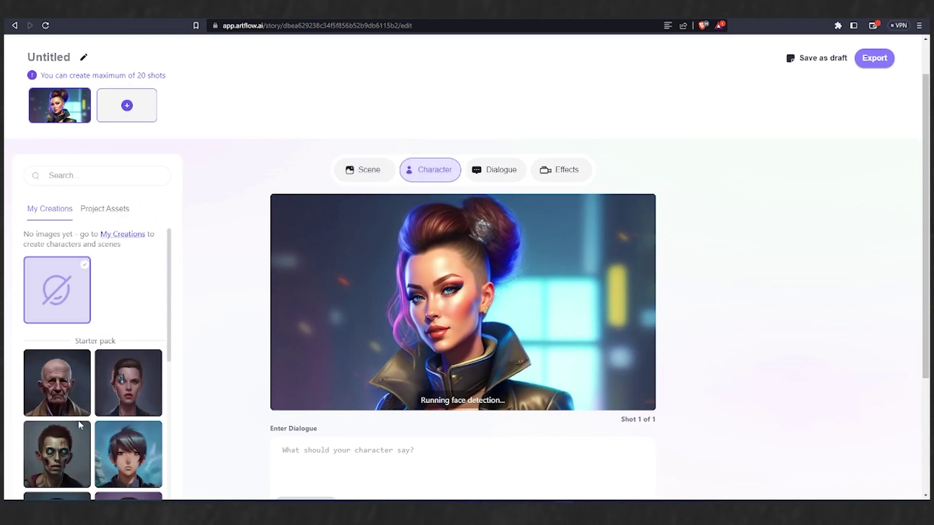
scroll(79, 426, down, 2)
scroll(79, 425, up, 2)
click(497, 174)
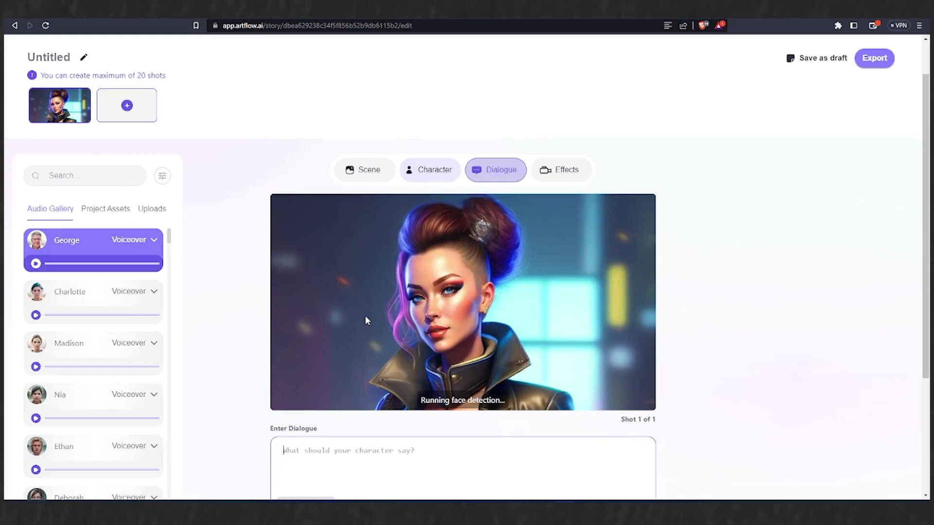
scroll(467, 292, down, 3)
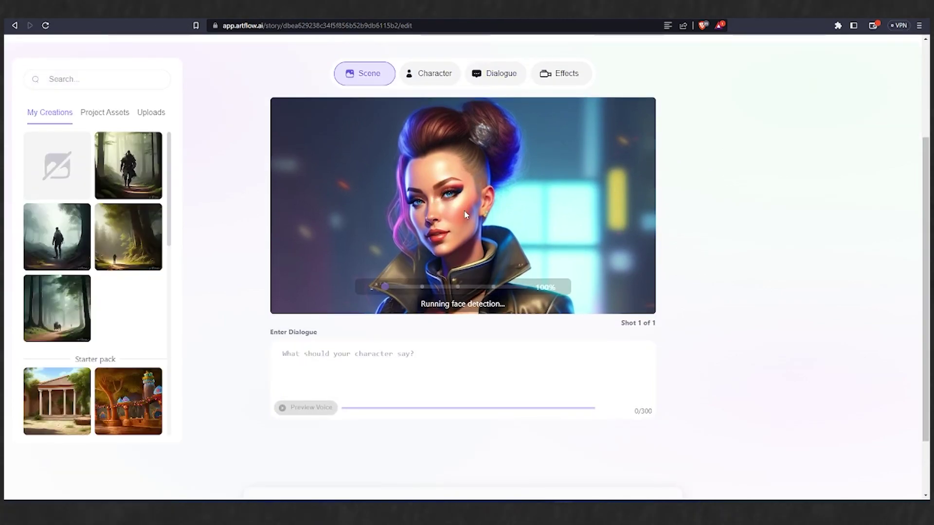
click(495, 73)
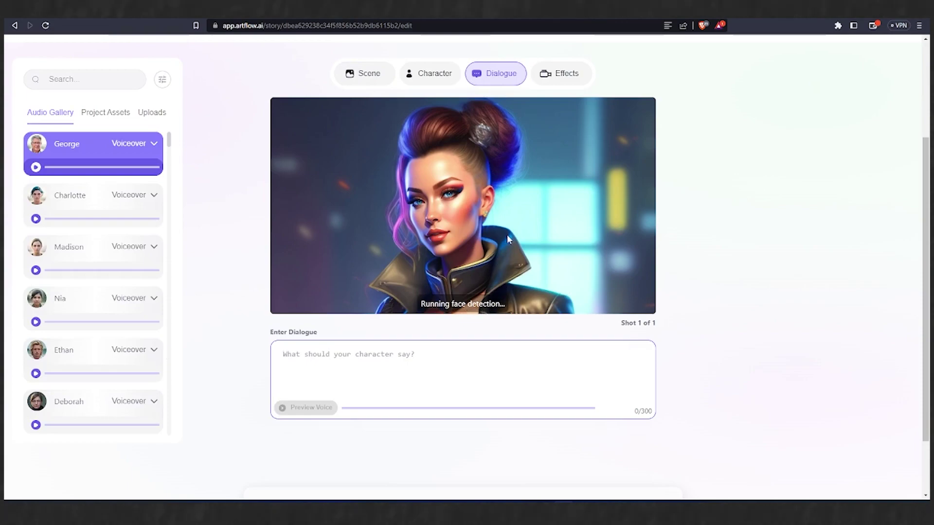
click(111, 246)
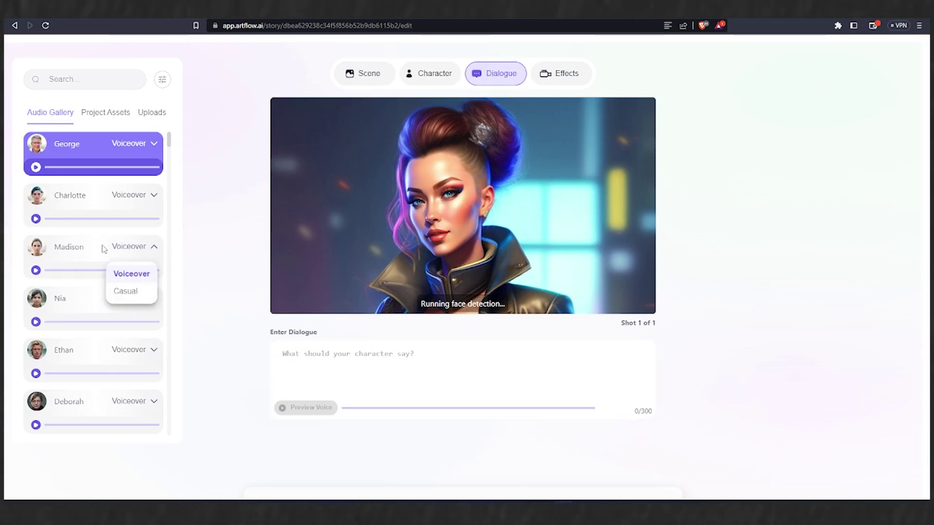
click(432, 247)
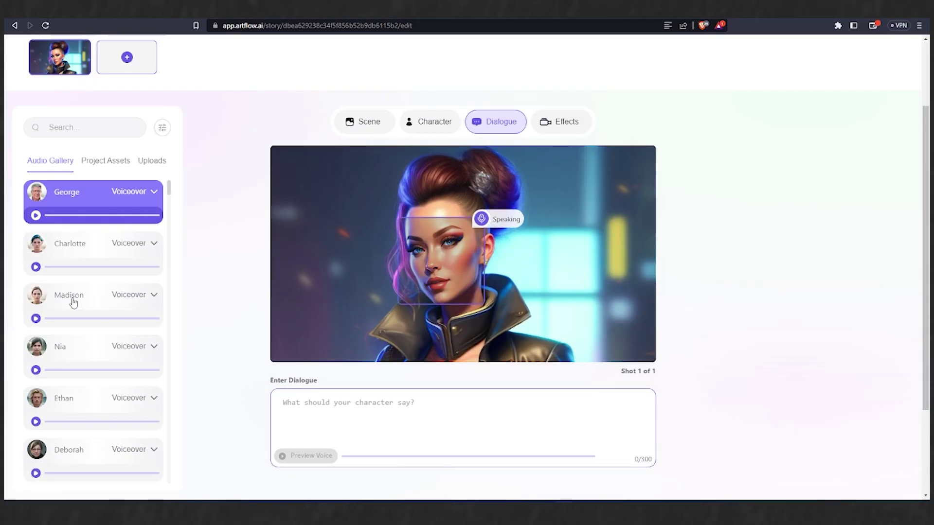
- Choose Madison as the character's voice and begin the dialogue 'Hey there'
click(73, 300)
click(355, 399)
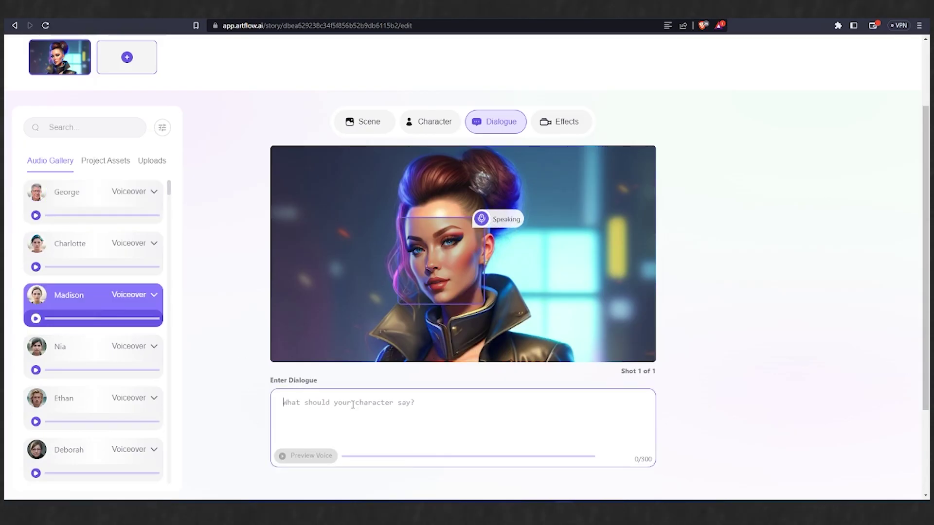
text(Hey)
text(,)
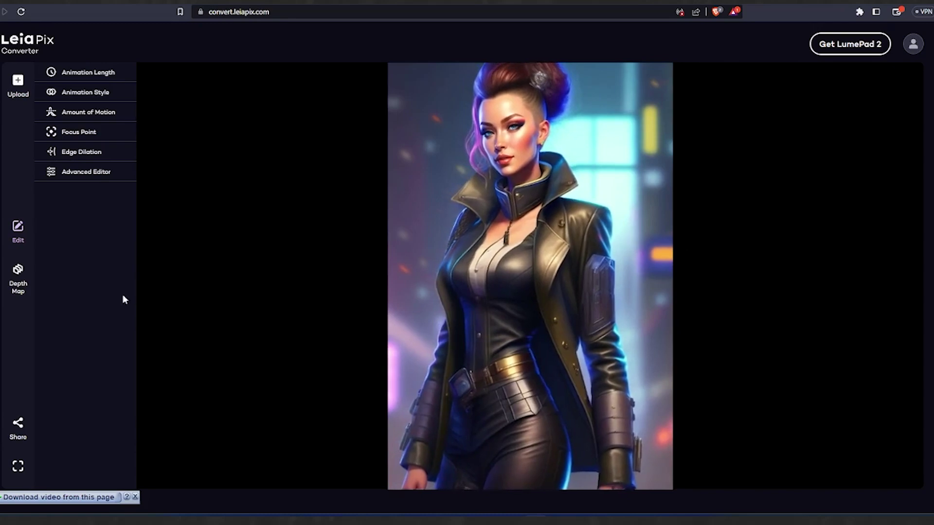
- Expand Amount of Motion and set the animation style to Vertical
click(89, 111)
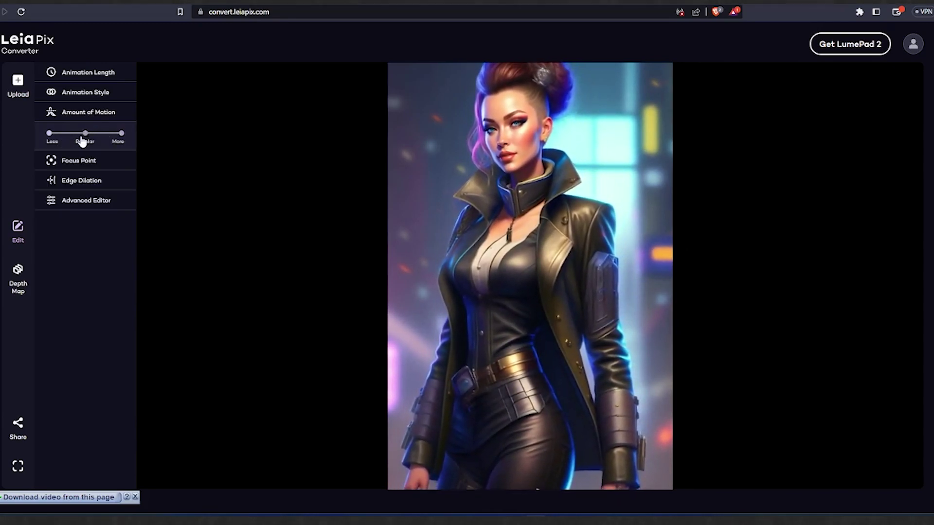
click(86, 92)
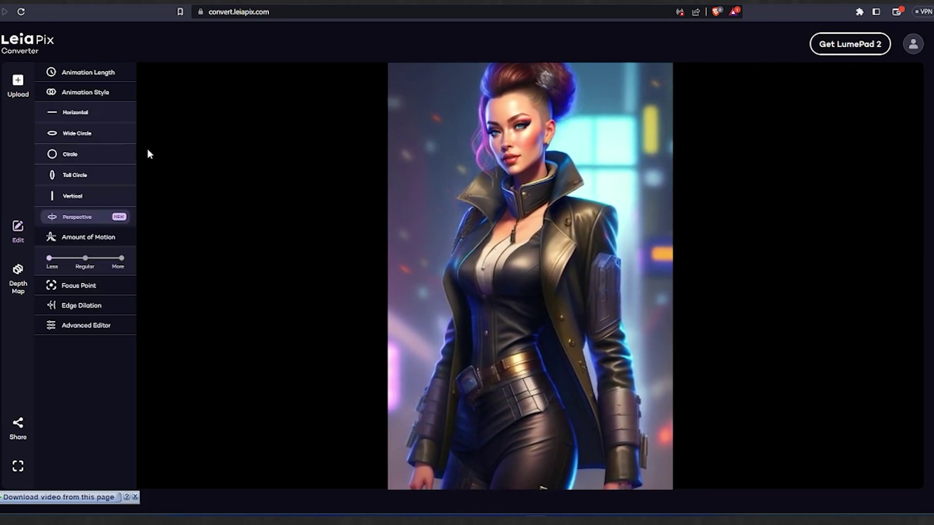
click(77, 153)
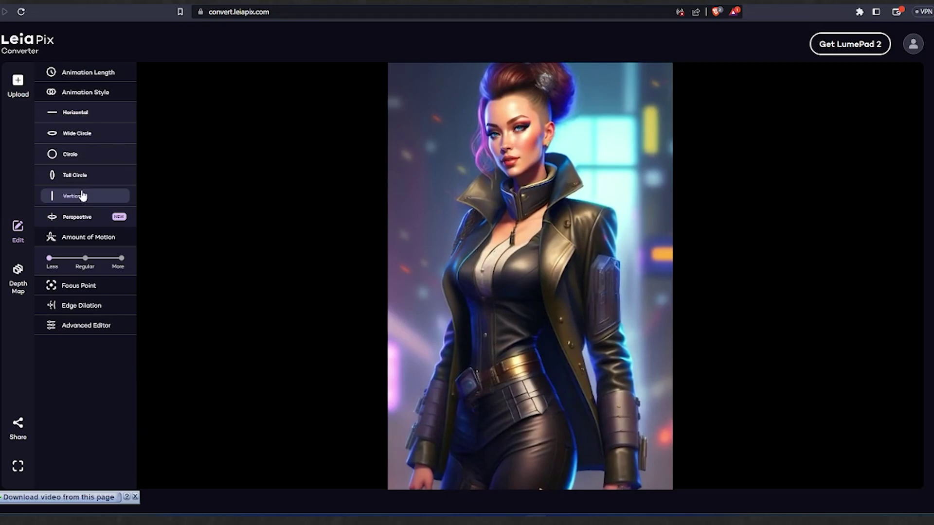
- Review Focus Point, Edge Dilation and Advanced Editor settings, then open the Depth Map
click(79, 285)
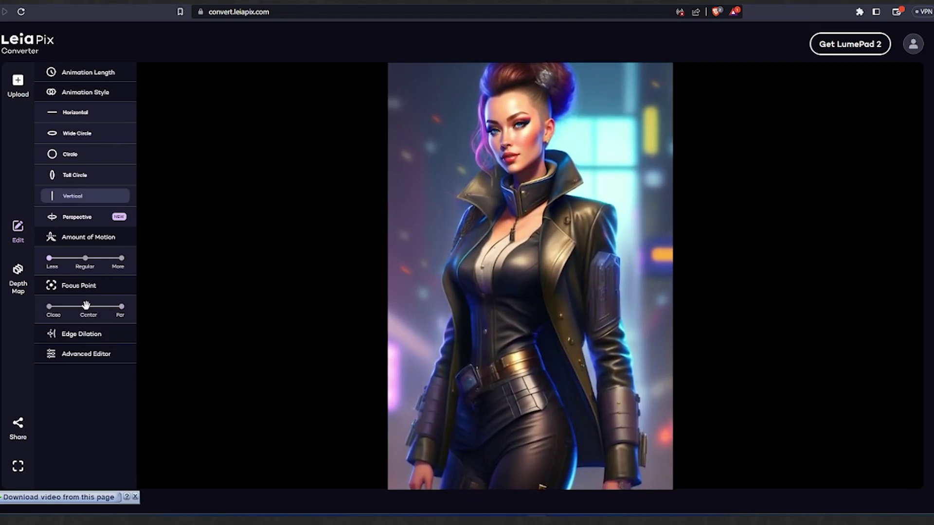
click(82, 334)
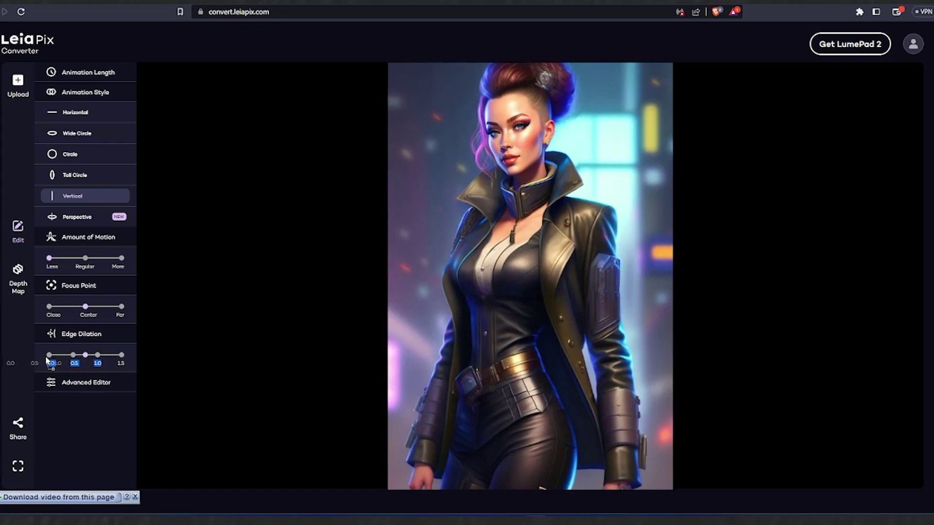
click(87, 382)
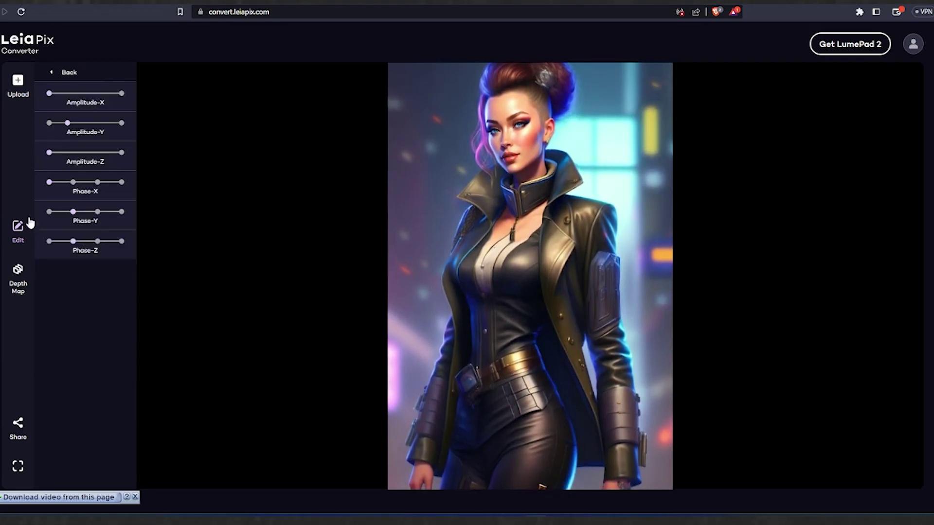
click(62, 72)
click(81, 257)
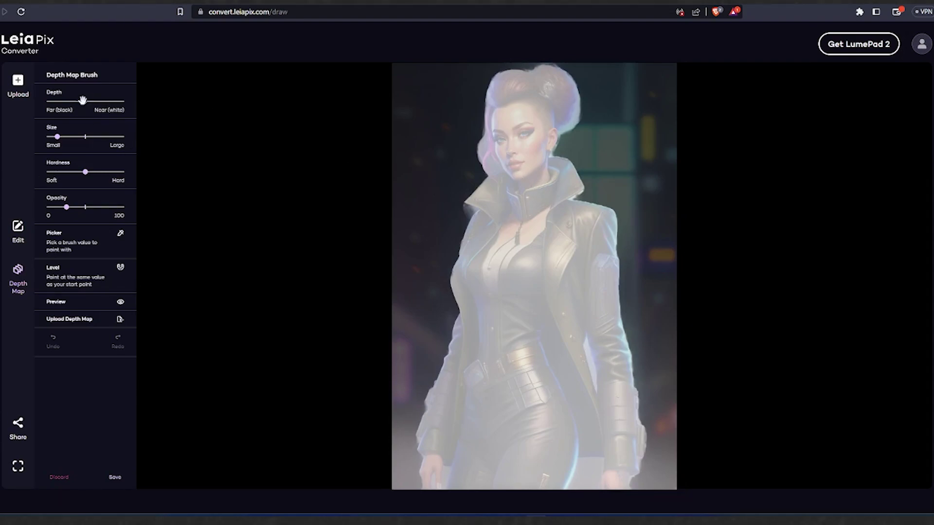
- Paint the lower body, jacket and chest as far depth and save the depth map
mouse_move(545, 455)
mouse_down()
mouse_move(490, 460)
mouse_move(543, 477)
mouse_up()
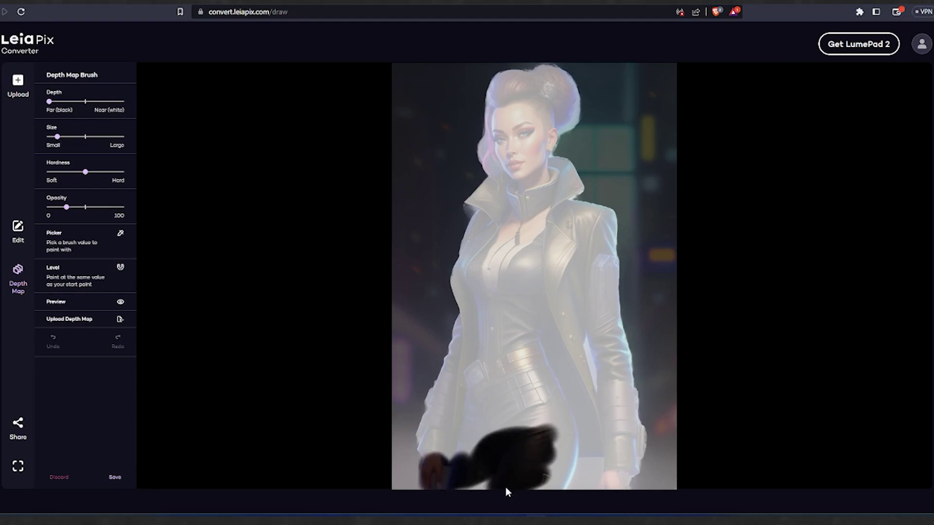
click(114, 480)
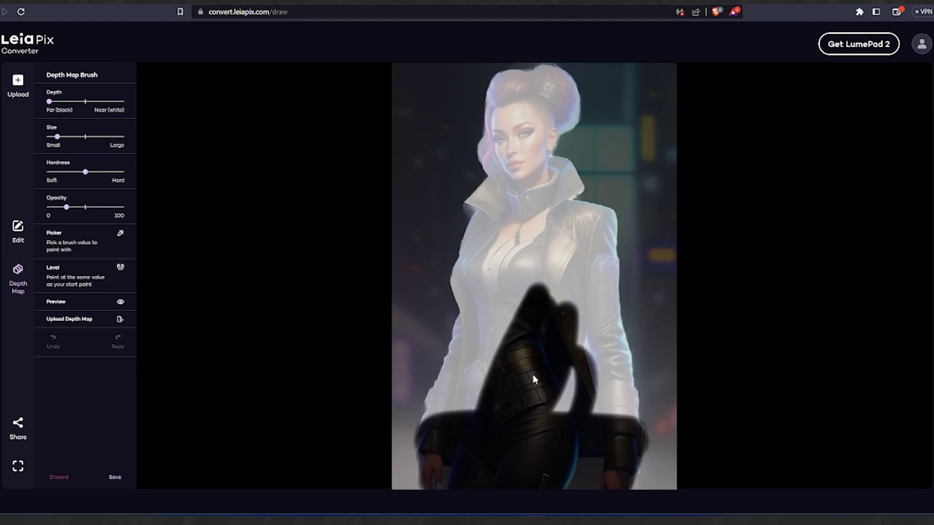
drag(533, 374, 569, 413)
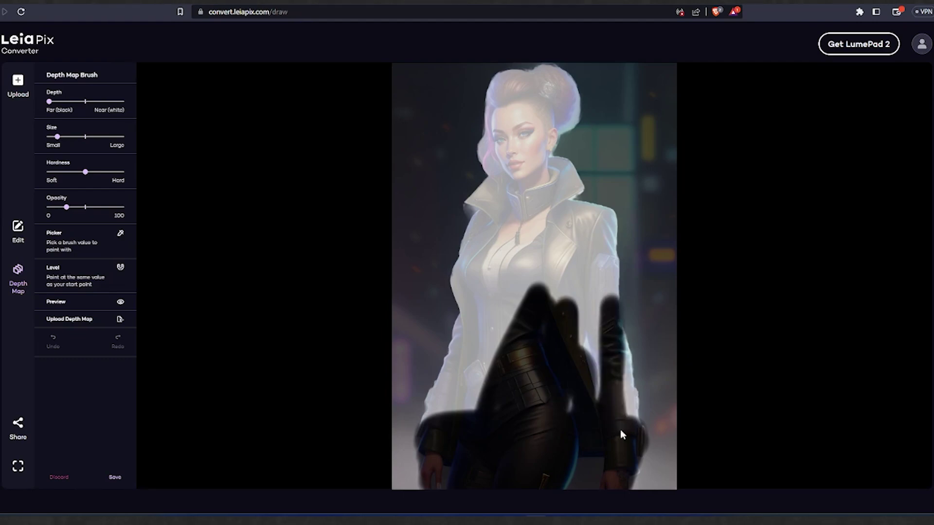
drag(492, 294, 463, 395)
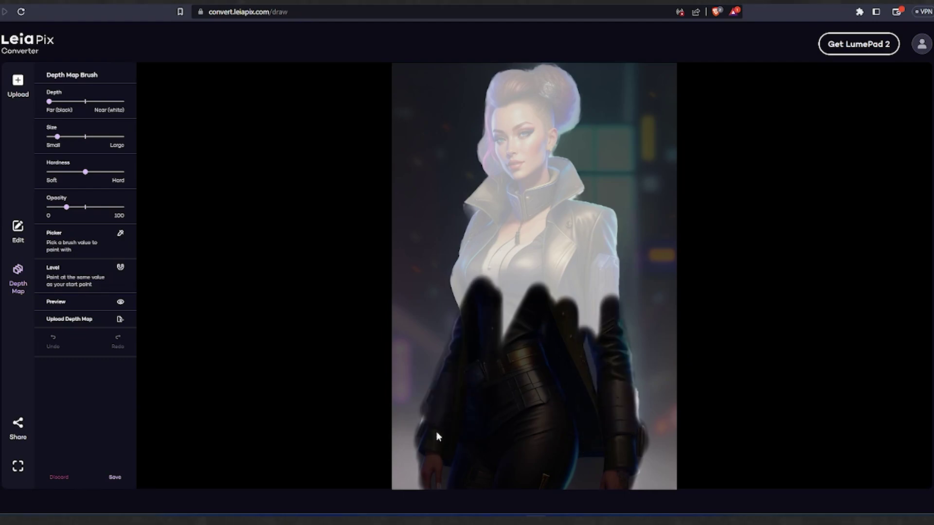
mouse_move(437, 431)
mouse_down()
mouse_move(571, 264)
mouse_move(614, 286)
mouse_move(540, 292)
mouse_move(501, 275)
mouse_up()
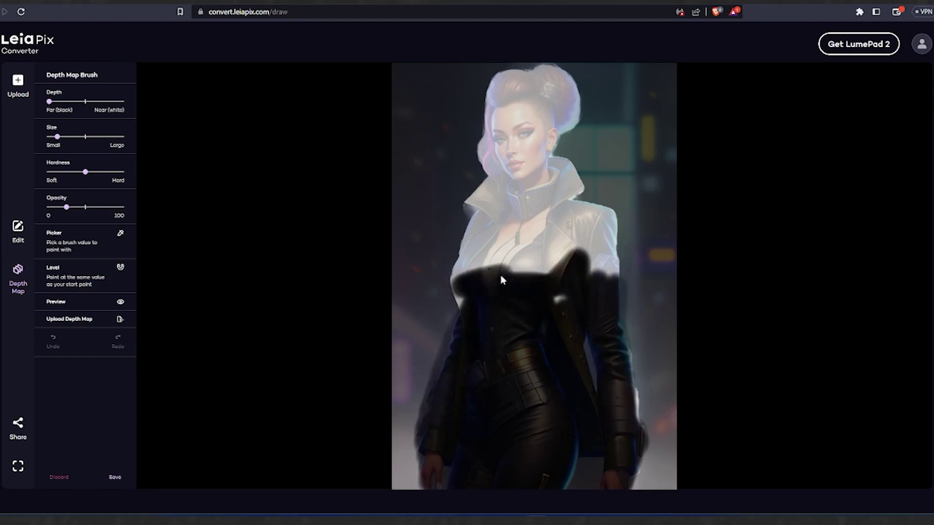
mouse_move(457, 305)
mouse_down()
mouse_move(561, 283)
mouse_move(613, 255)
mouse_move(484, 270)
mouse_up()
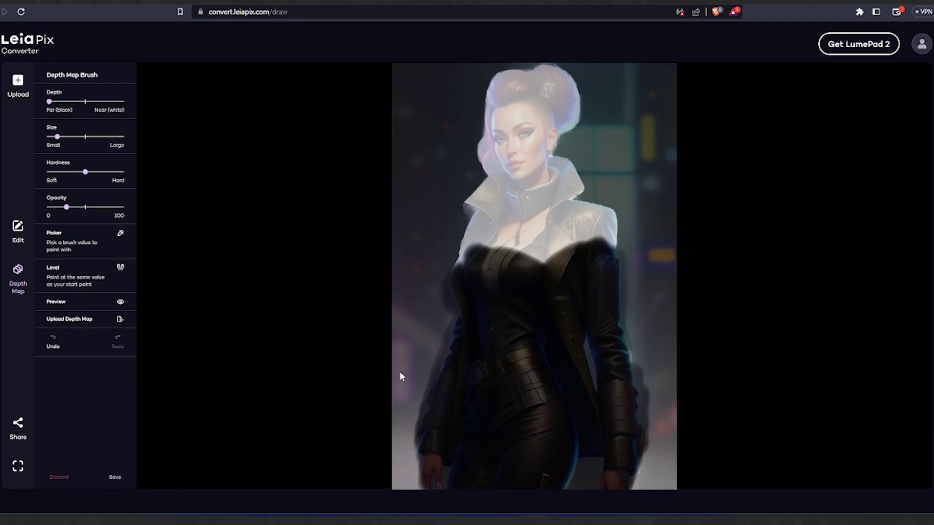
click(115, 472)
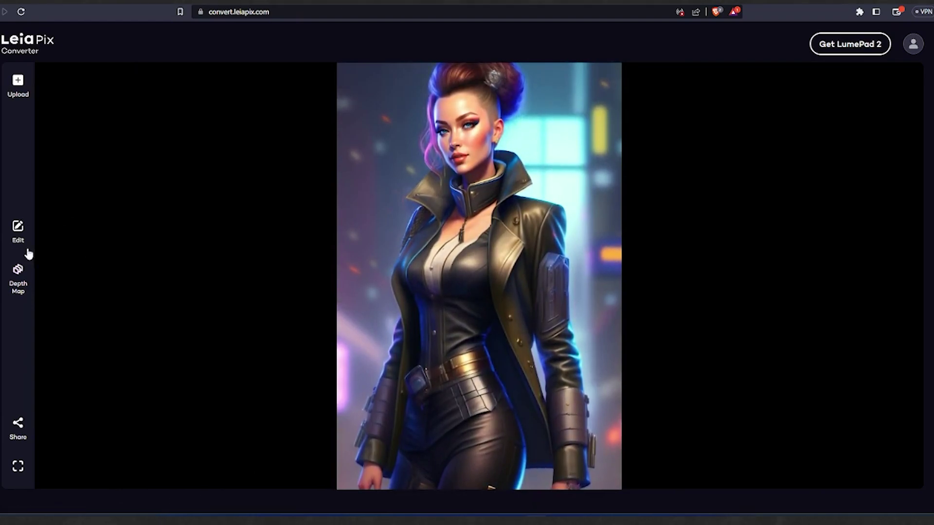
- Paint near white strokes across the torso and chest at 100 opacity
click(17, 278)
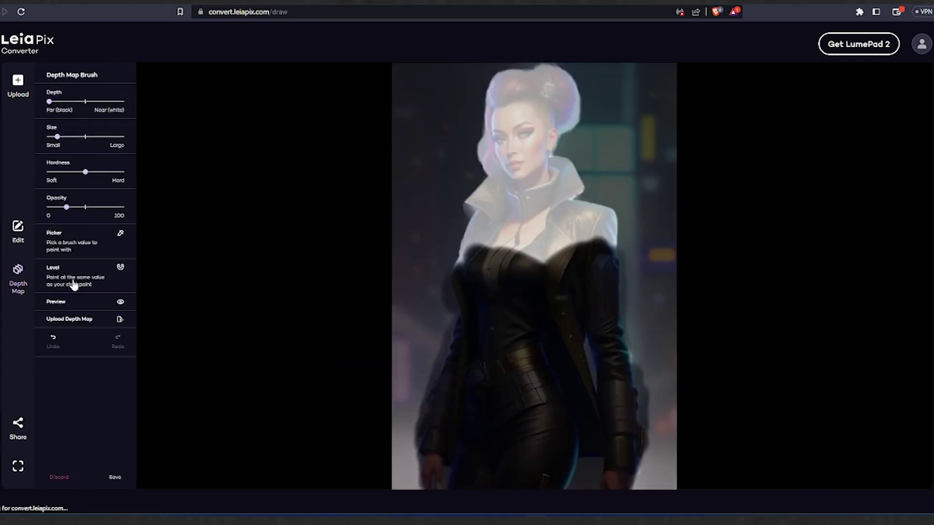
drag(569, 310, 475, 369)
drag(482, 220, 460, 474)
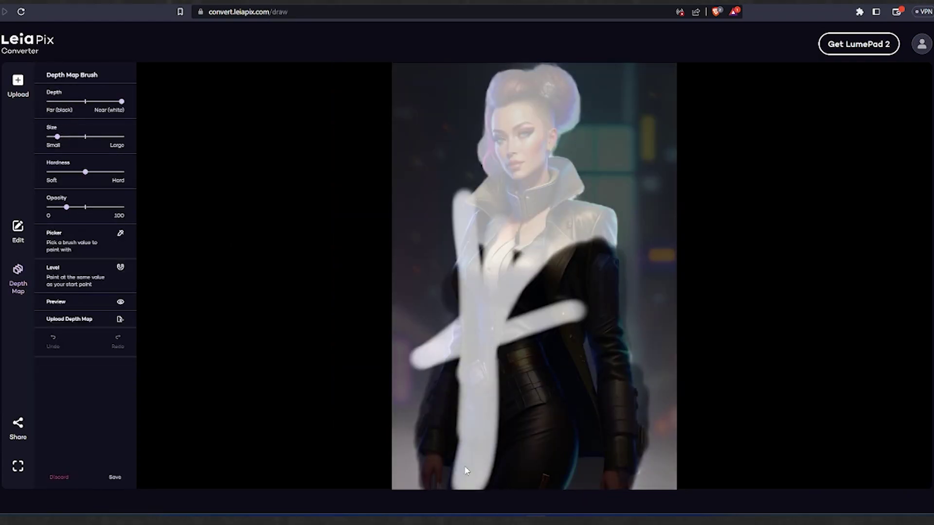
drag(492, 351, 489, 461)
mouse_move(409, 401)
mouse_down()
mouse_move(461, 259)
mouse_move(451, 328)
mouse_up()
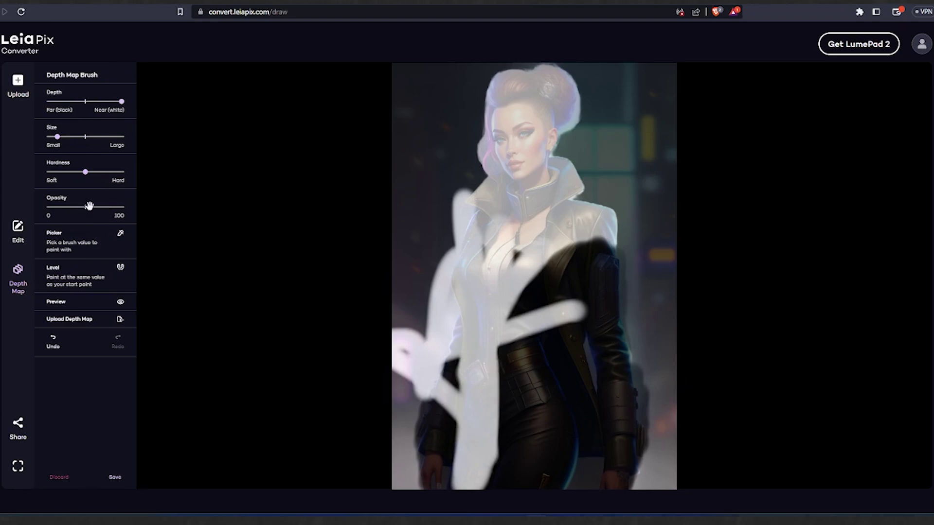
click(122, 208)
drag(504, 380, 664, 339)
drag(409, 405, 621, 292)
drag(511, 299, 621, 248)
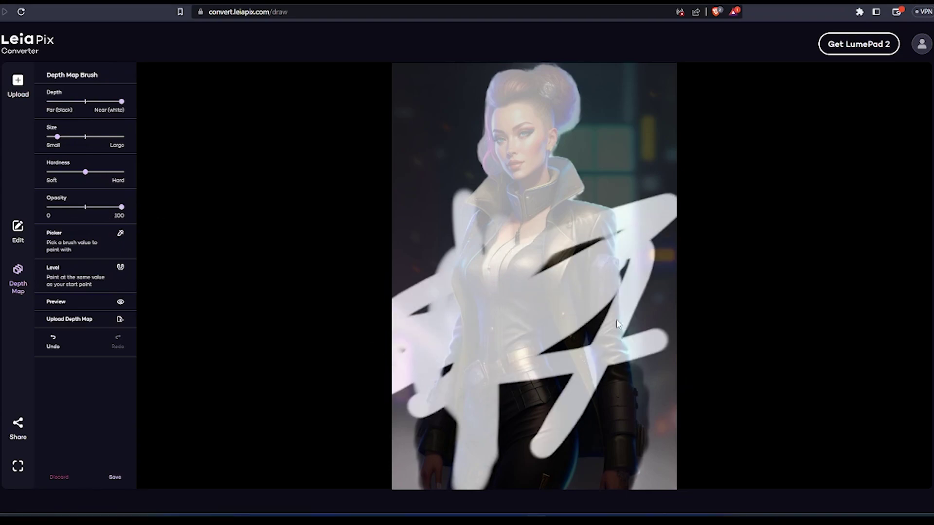